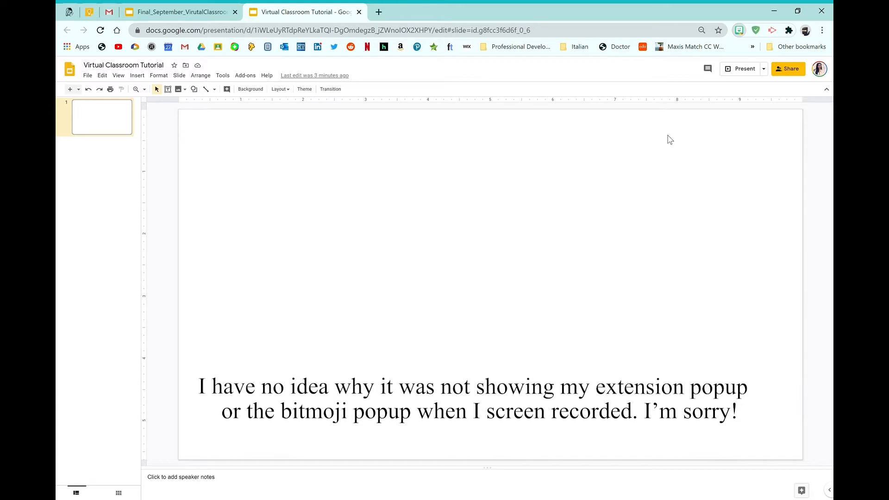
Try pasting the copied Bitmoji image onto the blank slide, reposition it, and delete it.
right_click(364, 217)
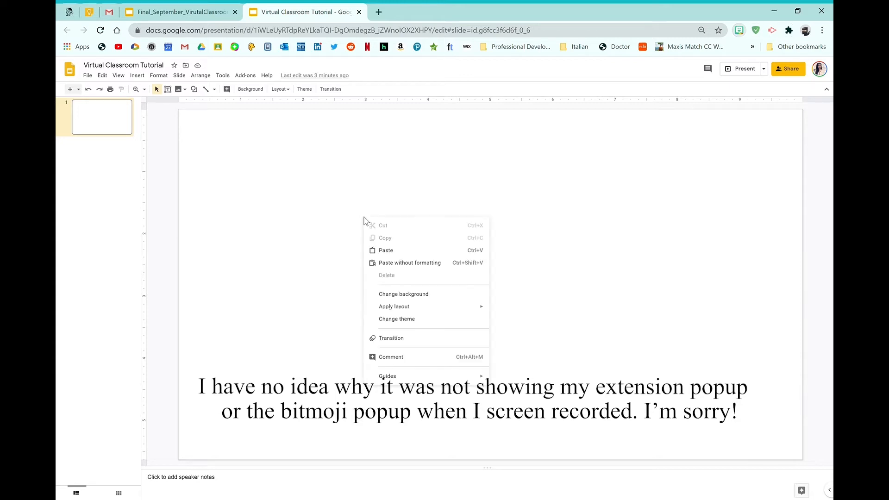
left_click(394, 263)
right_click(418, 235)
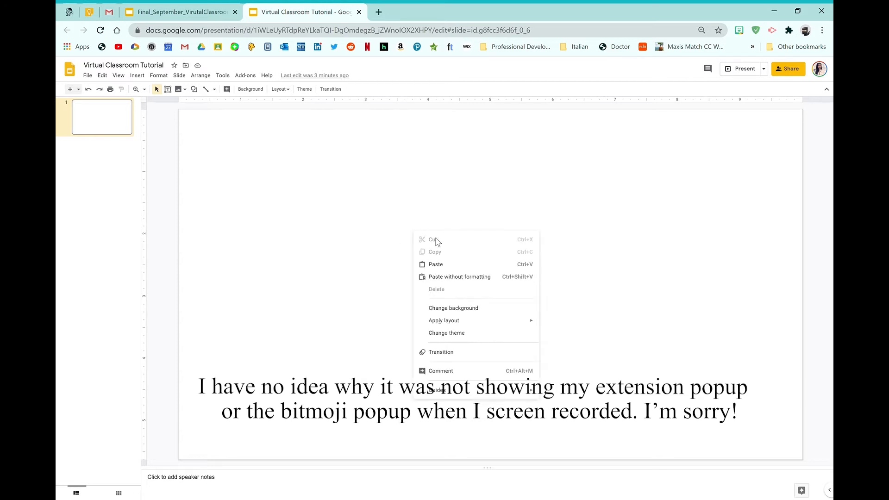
left_click(437, 263)
left_click_drag(369, 252, 428, 285)
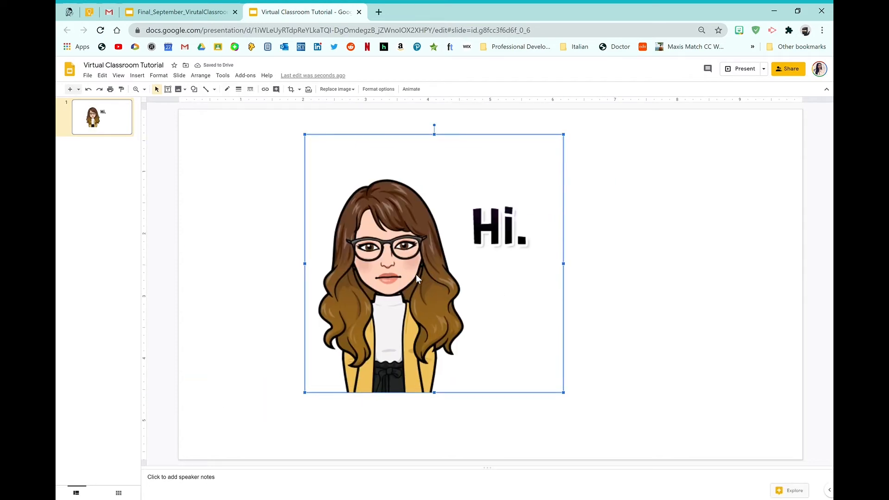
key("Delete")
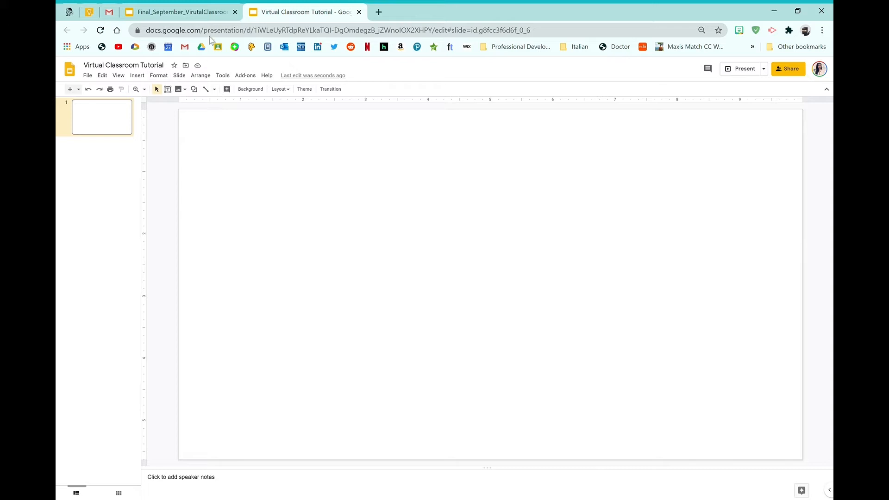
Examine slides 1 and 2 of the Final_September_VirutalClassroom presentation to compare how the finished classroom carries over between slides.
left_click(204, 13)
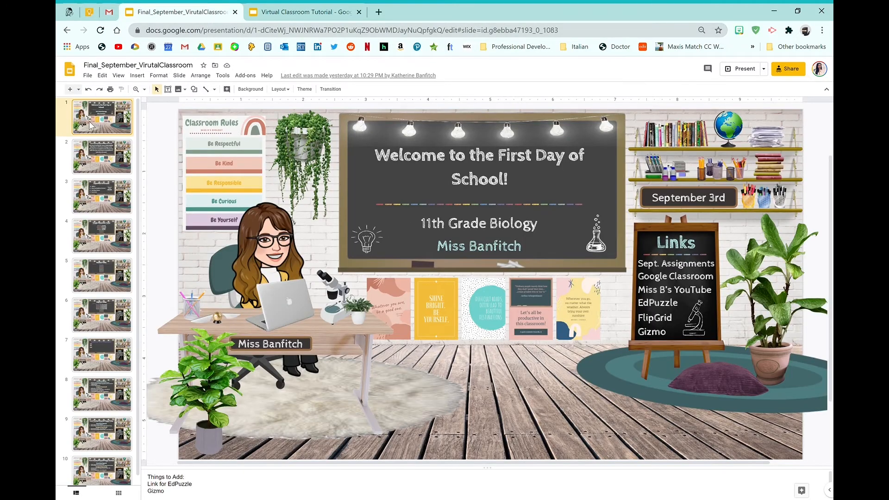
left_click(106, 159)
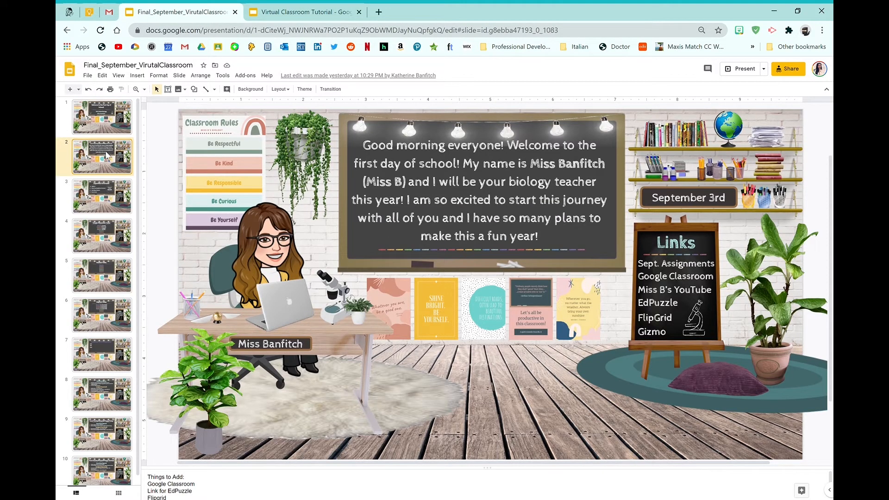
left_click(111, 121)
left_click(110, 155)
left_click(111, 120)
left_click(110, 158)
left_click(112, 119)
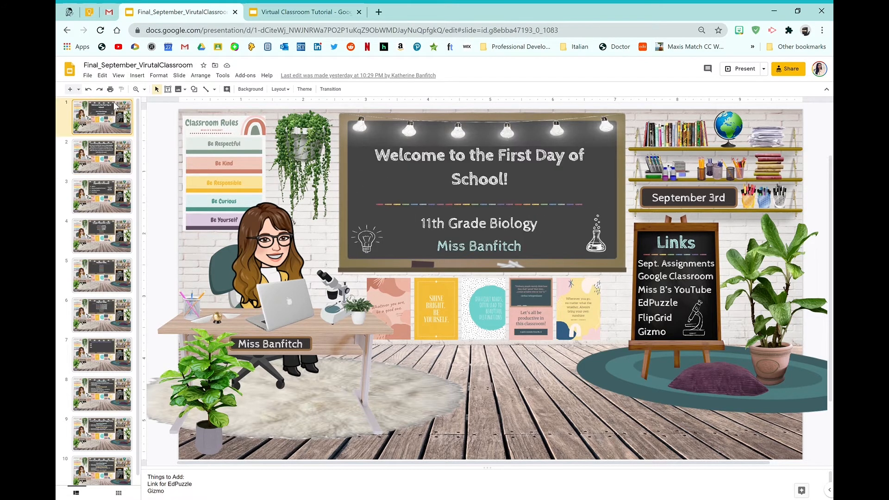
Set the Virtual Classroom Tutorial slide's background to the white brick wall with potted tree, found through a "floor and wall background" image search.
left_click(308, 7)
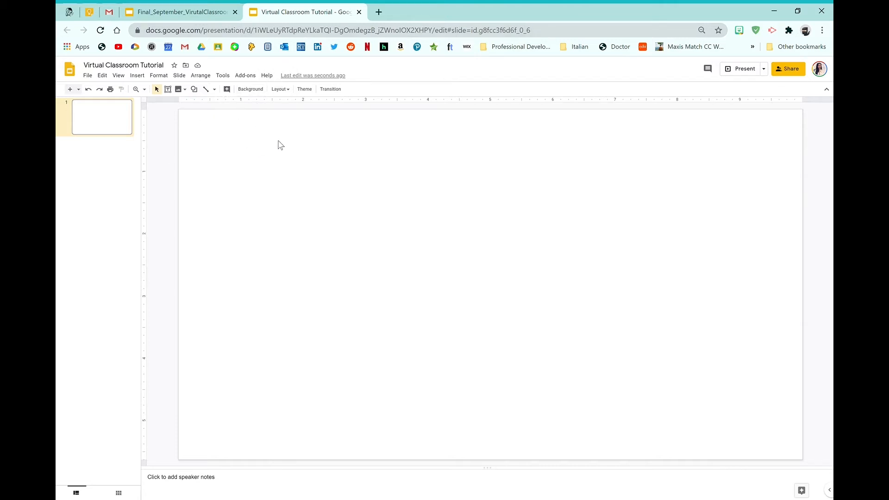
left_click(253, 90)
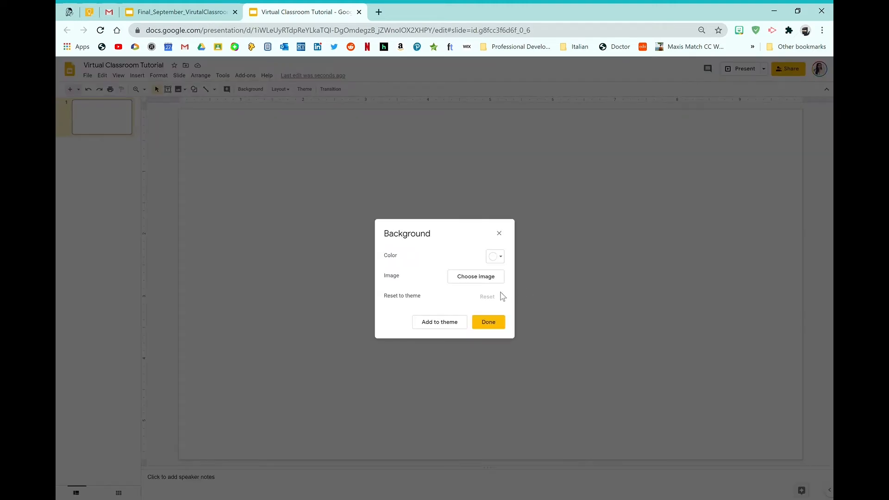
left_click(477, 277)
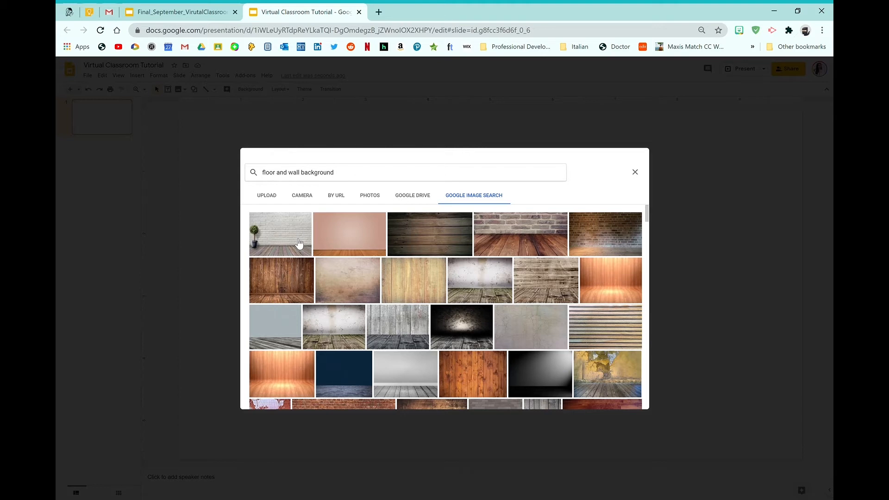
scroll(555, 328, "down", 3)
scroll(555, 328, "up", 3)
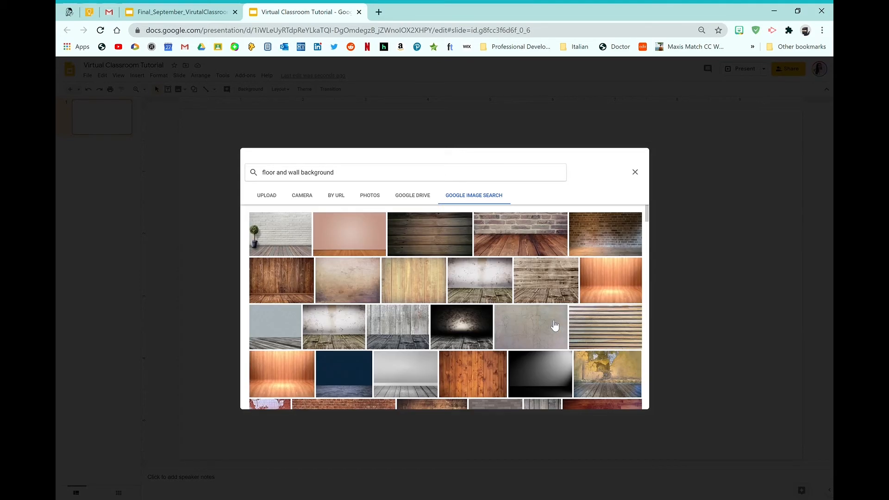
left_click(299, 243)
left_click(630, 401)
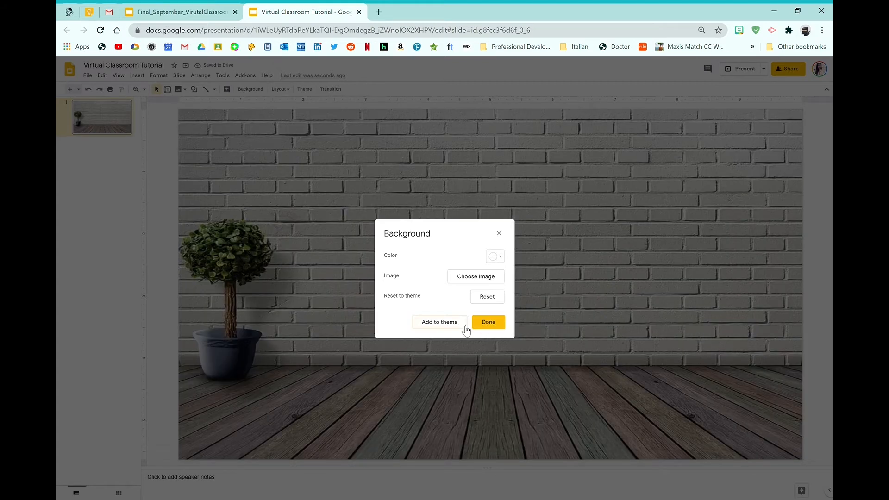
left_click(498, 326)
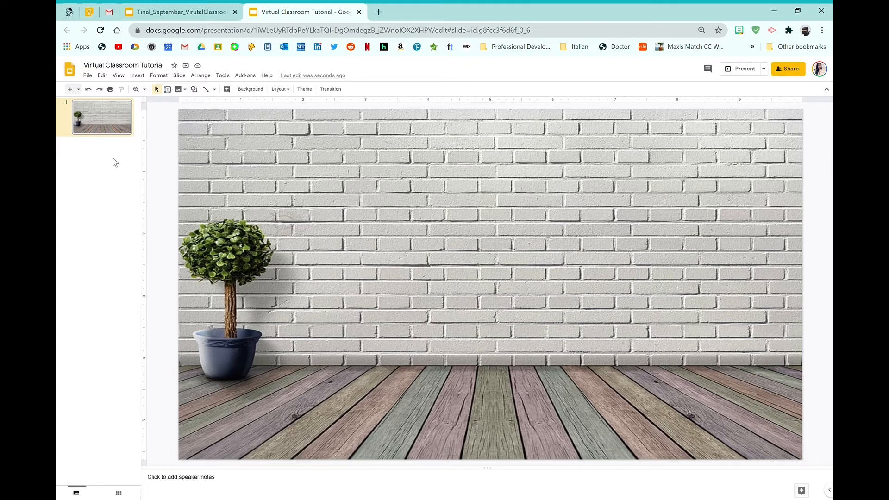
Add a second slide and remove its title and text placeholders.
left_click(70, 89)
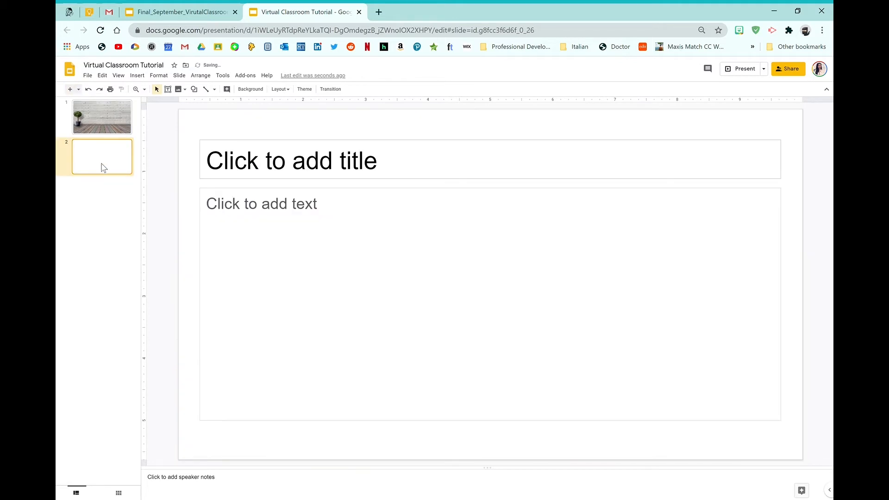
left_click(86, 119)
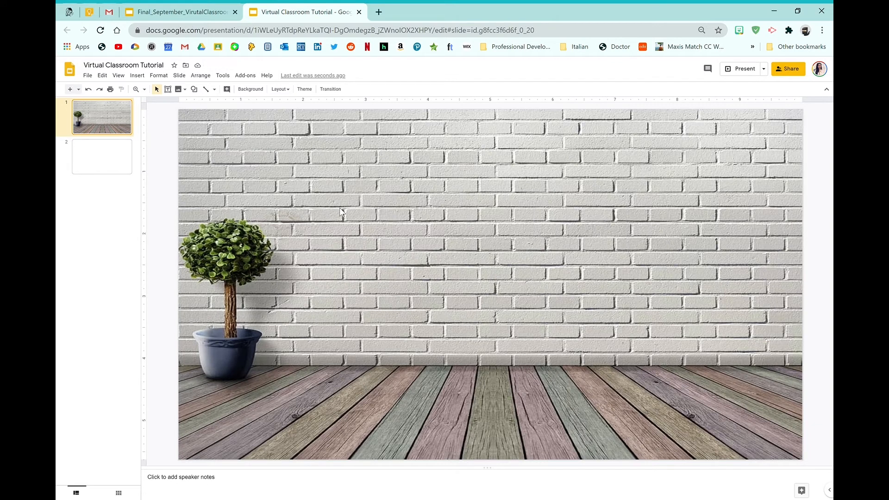
left_click(107, 148)
left_click(308, 145)
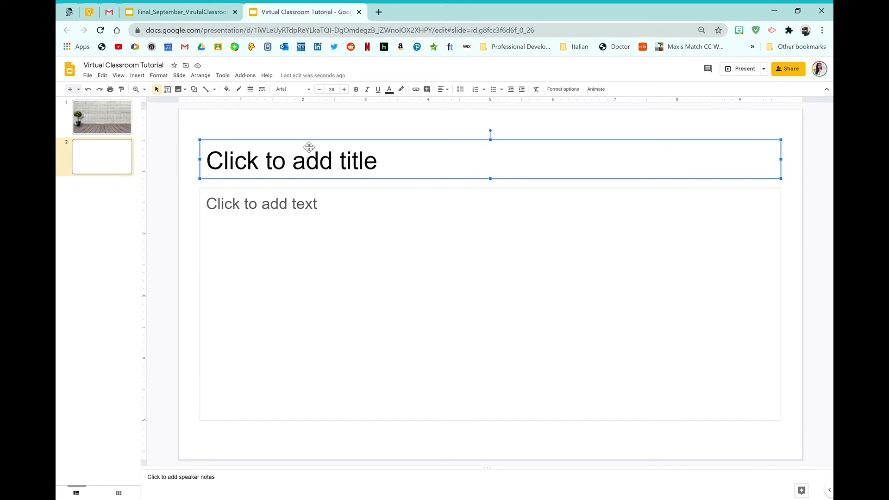
key("Delete")
left_click(292, 196)
key("Delete")
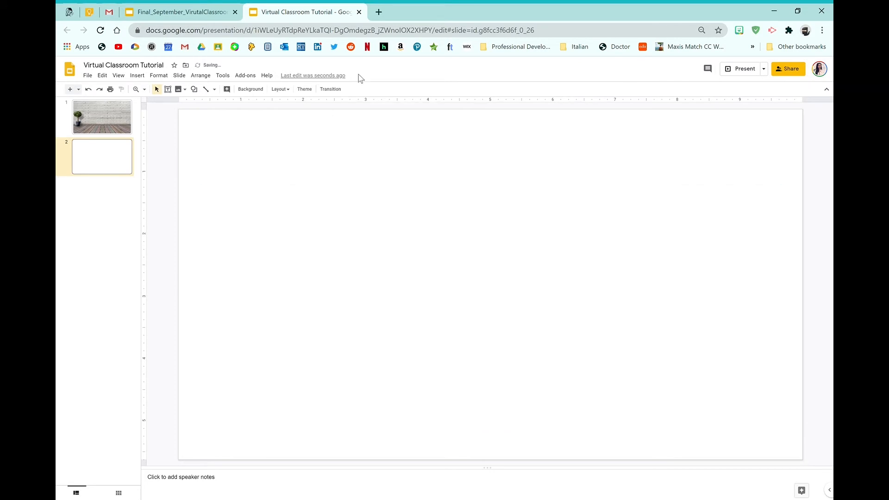
Search the web for "wall and floor background" images and open the teal wall with white wooden floor.
left_click(378, 12)
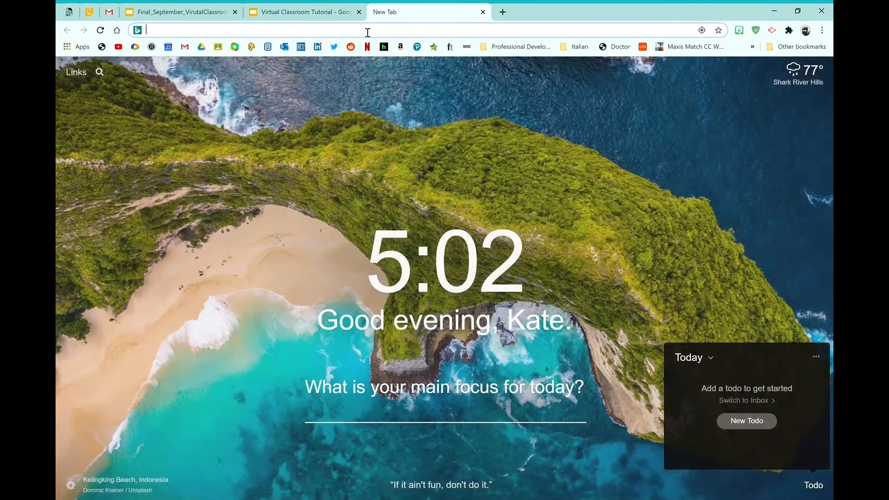
type("wall and floor ")
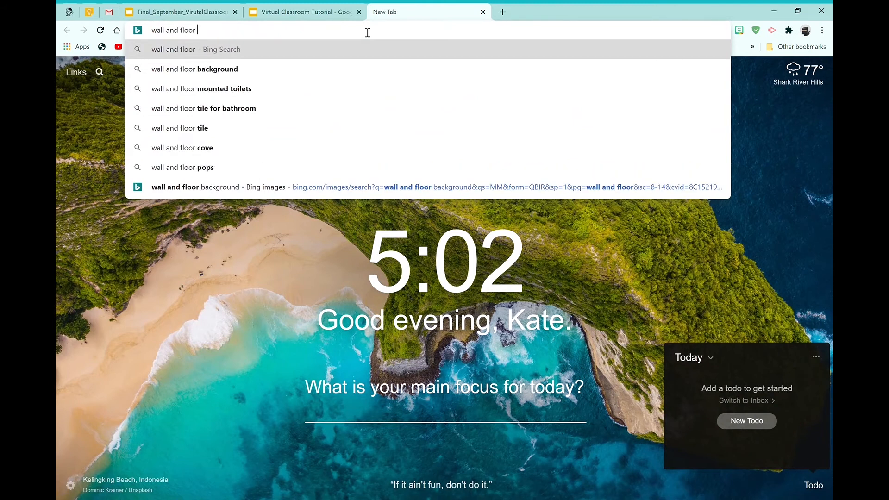
type("background")
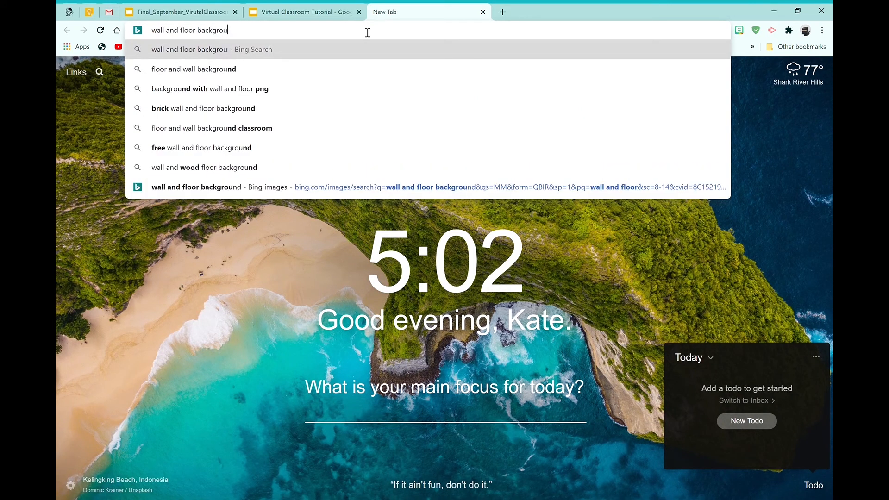
key("Return")
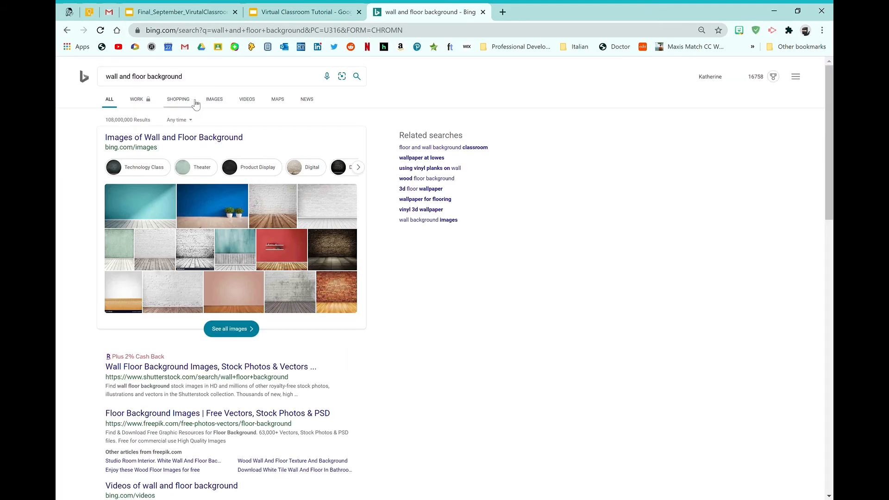
left_click(214, 99)
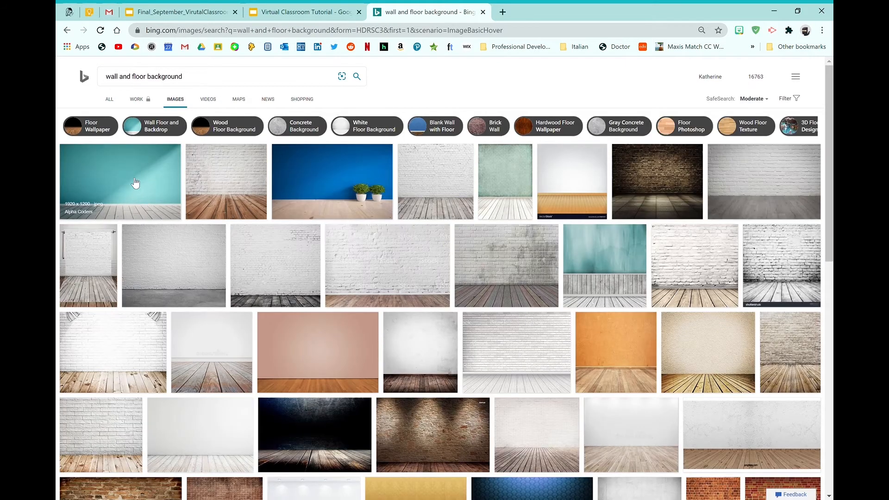
left_click(179, 182)
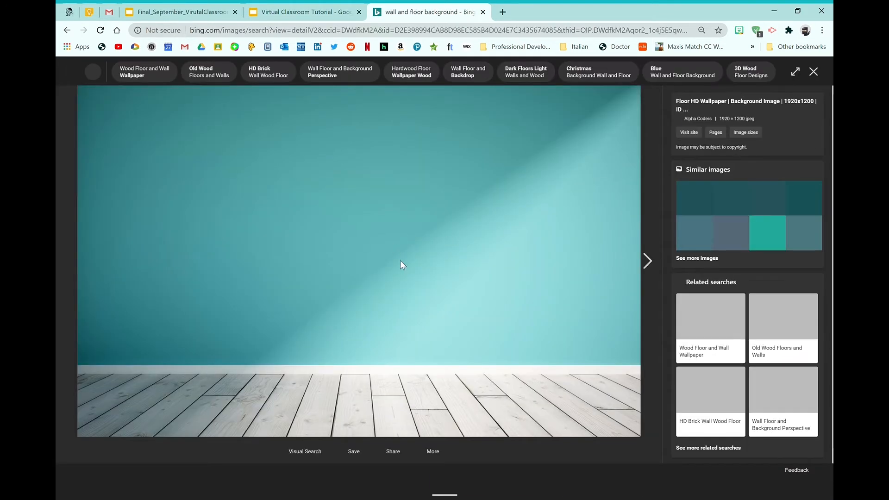
Paste the teal wall image onto slide 2 of the tutorial presentation and stretch it to fill the slide.
left_click(306, 12)
right_click(343, 207)
left_click(366, 238)
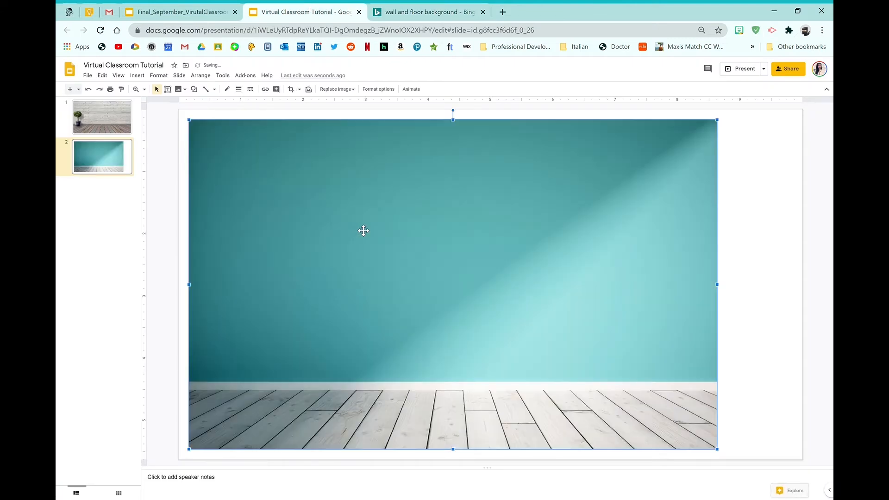
mouse_move(401, 242)
left_mouse_down()
mouse_move(385, 228)
mouse_move(393, 232)
left_mouse_up()
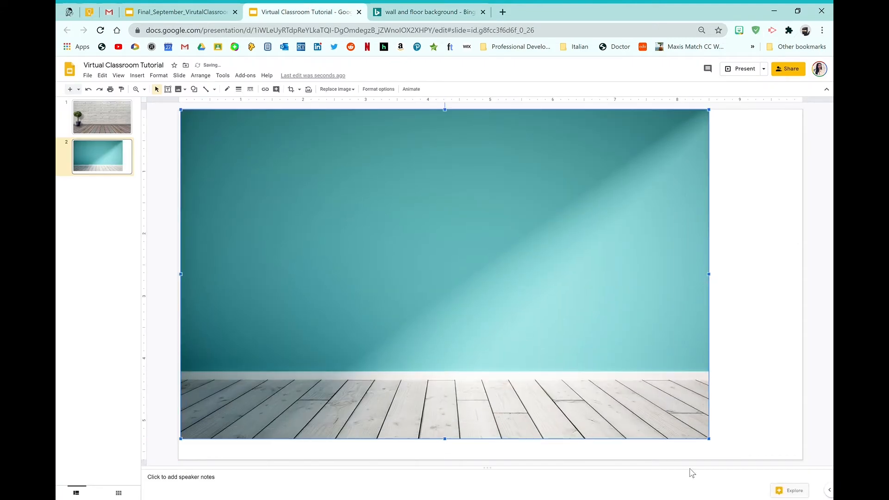
left_click_drag(711, 441, 746, 395)
left_click_drag(743, 285, 805, 281)
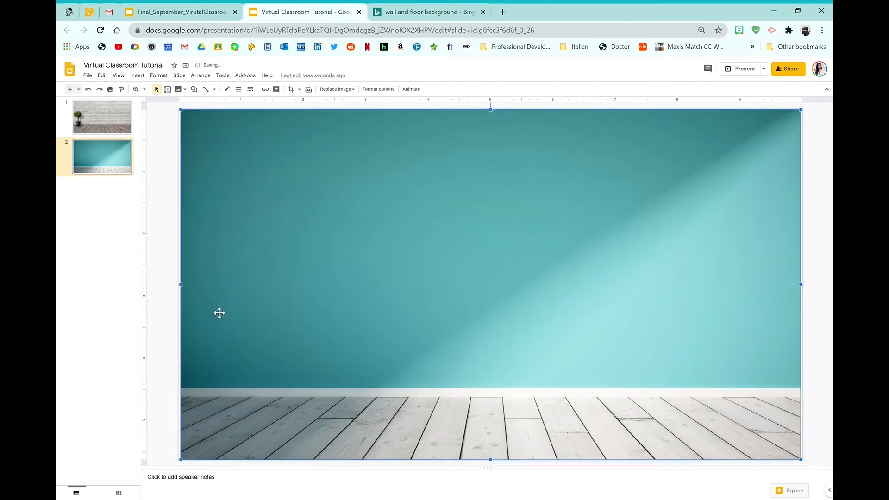
left_click_drag(183, 286, 183, 285)
left_click(174, 272)
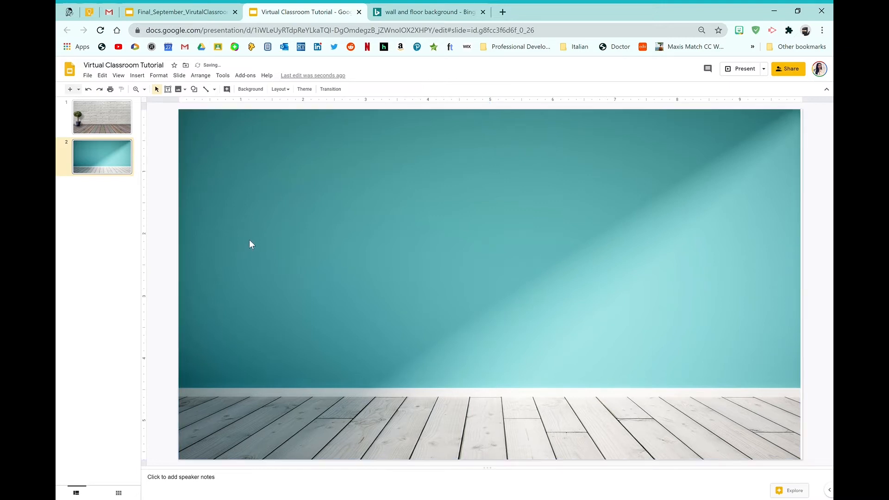
left_click(248, 191)
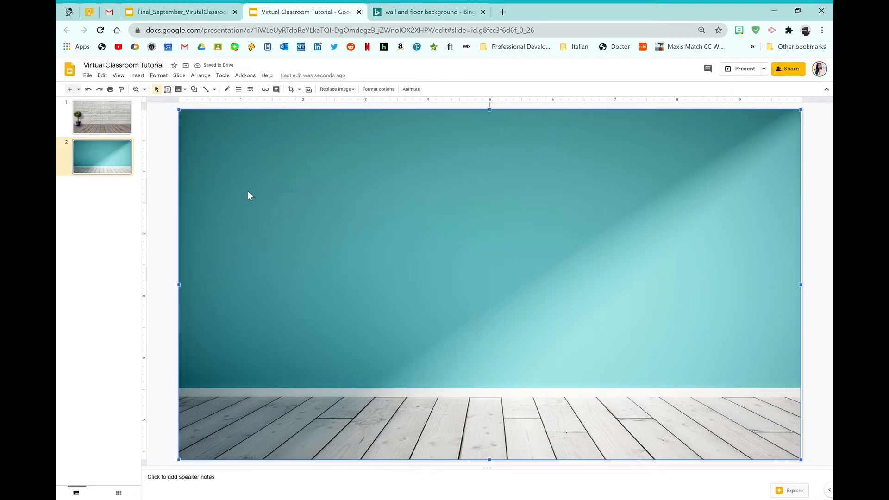
left_click(169, 196)
Compare the two tutorial slides' backgrounds with the separately placed shelf items and Bitmoji in the Final_September_VirutalClassroom presentation.
left_click(180, 12)
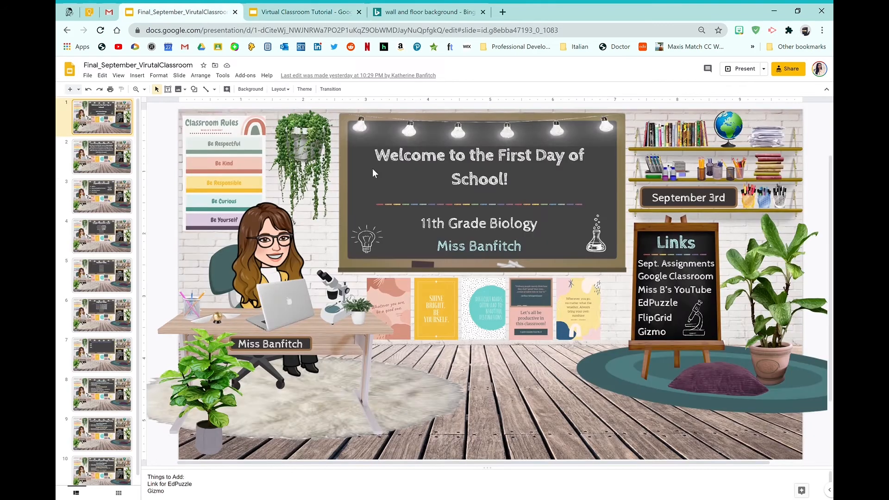
left_click(665, 167)
left_click(674, 139)
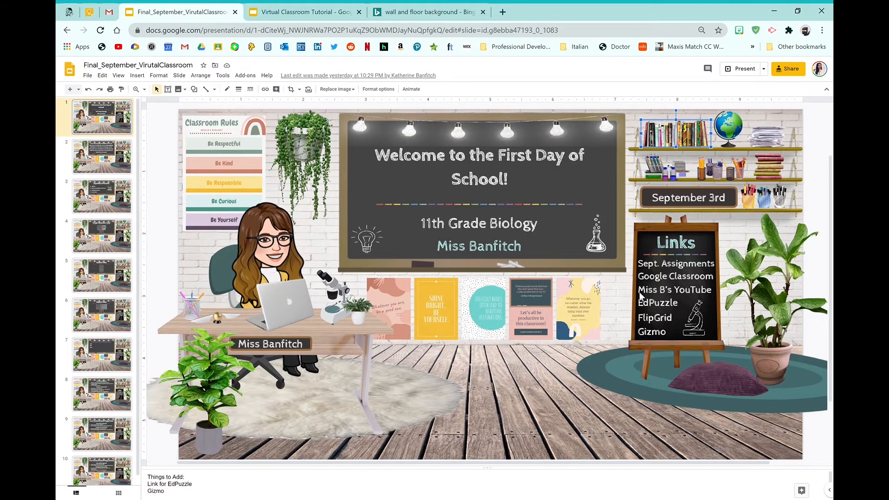
left_click(306, 12)
left_click(426, 237)
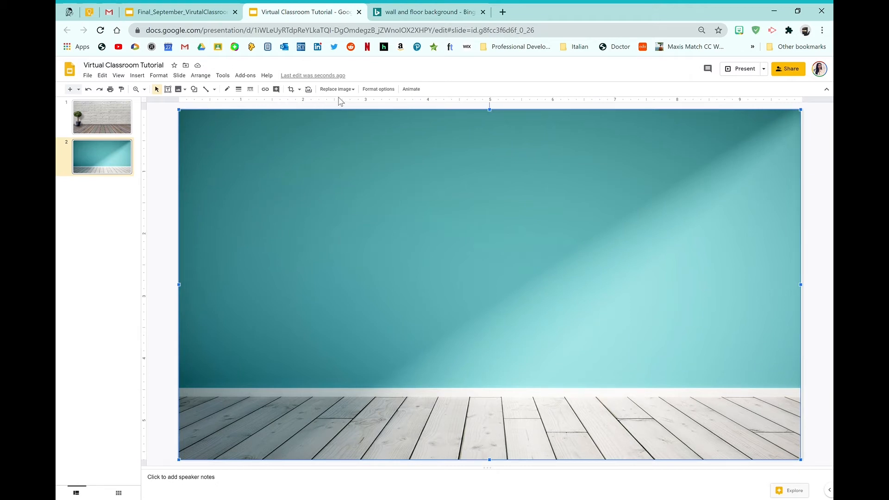
left_click(120, 122)
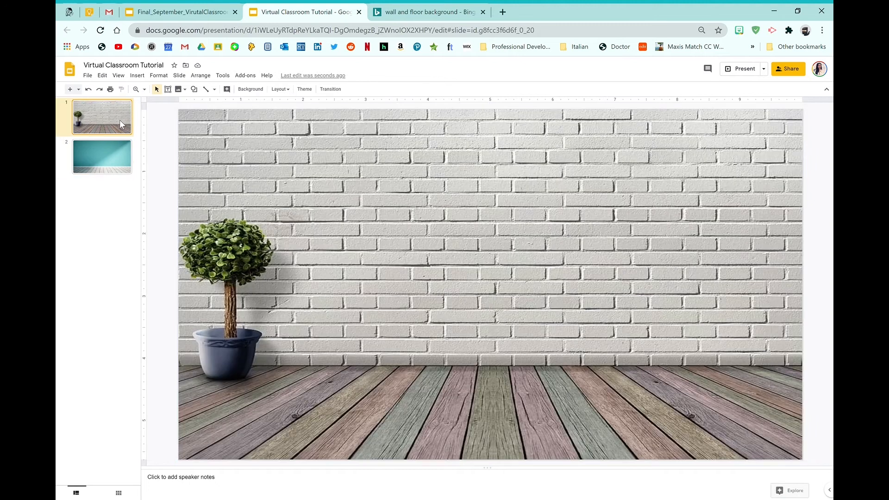
left_click(109, 163)
left_click(255, 223)
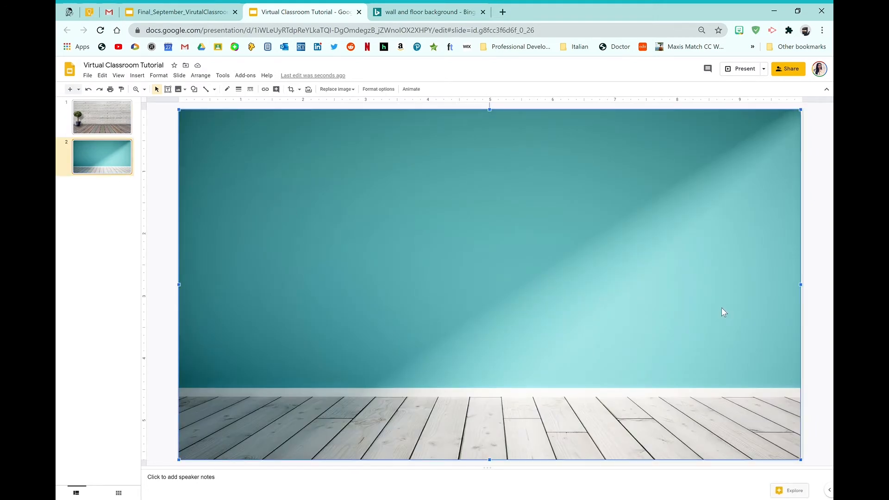
left_click(180, 12)
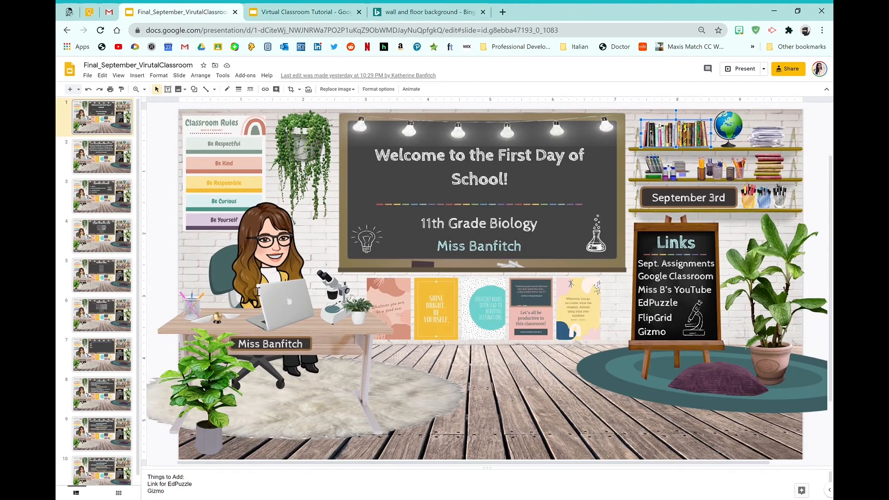
left_click(280, 245)
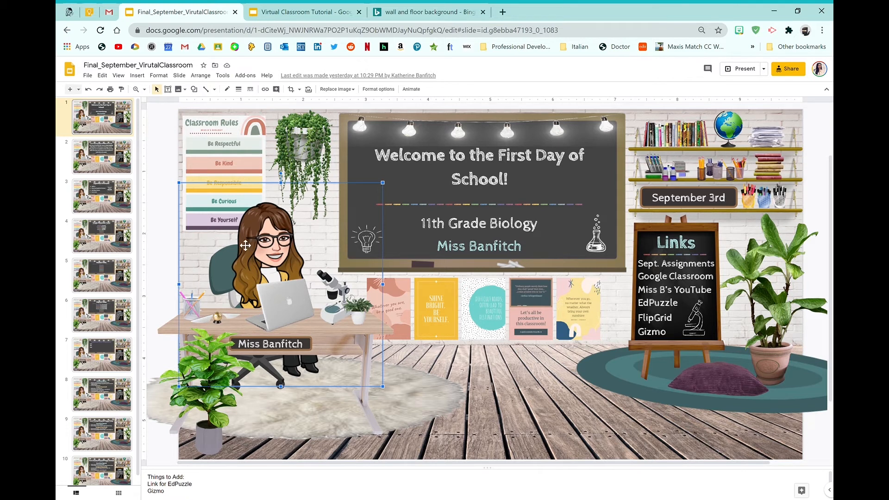
right_click(264, 252)
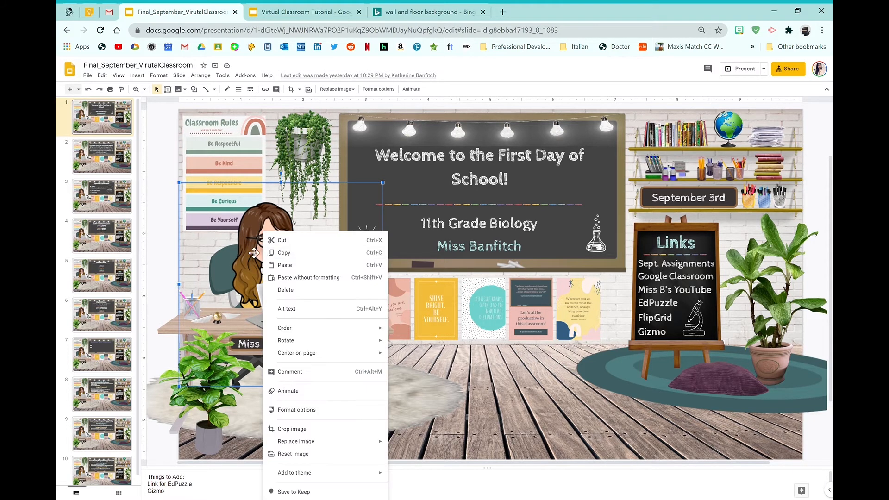
mouse_move(302, 345)
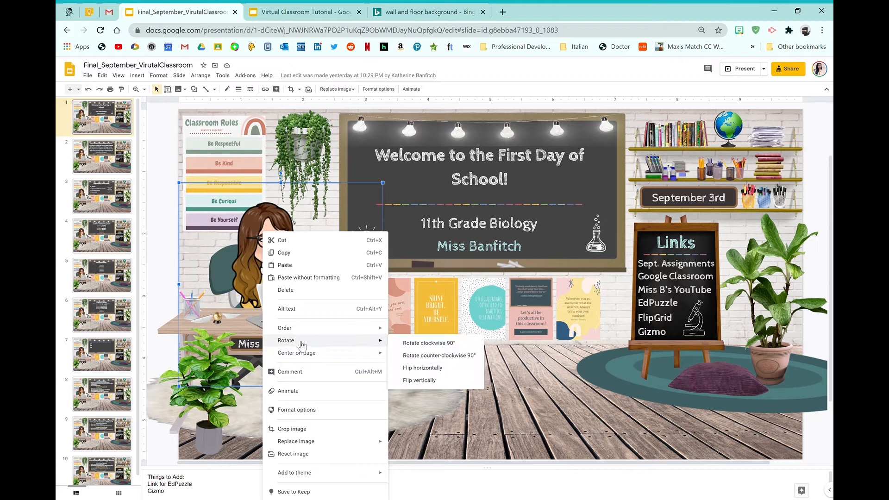
mouse_move(319, 331)
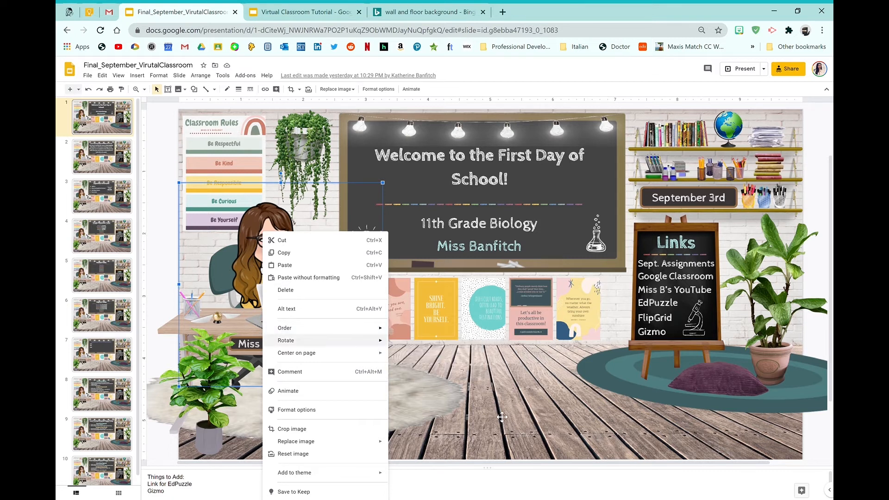
key("Escape")
Return to the Virtual Classroom Tutorial presentation, remove the teal wall image and delete slide 2.
left_click(275, 8)
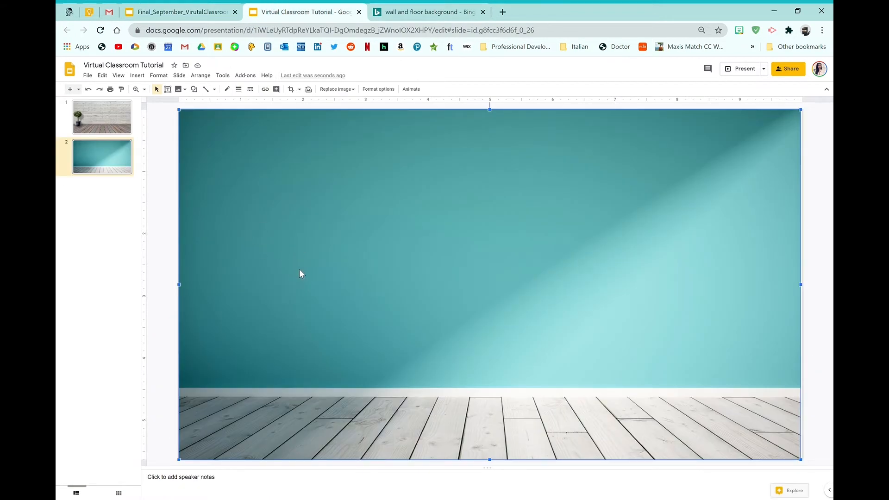
left_click_drag(298, 174, 428, 272)
key("Delete")
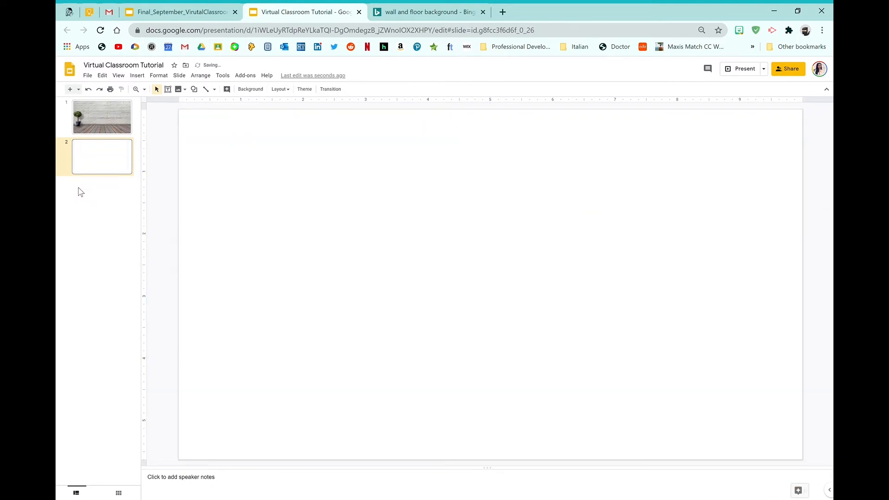
key("Delete")
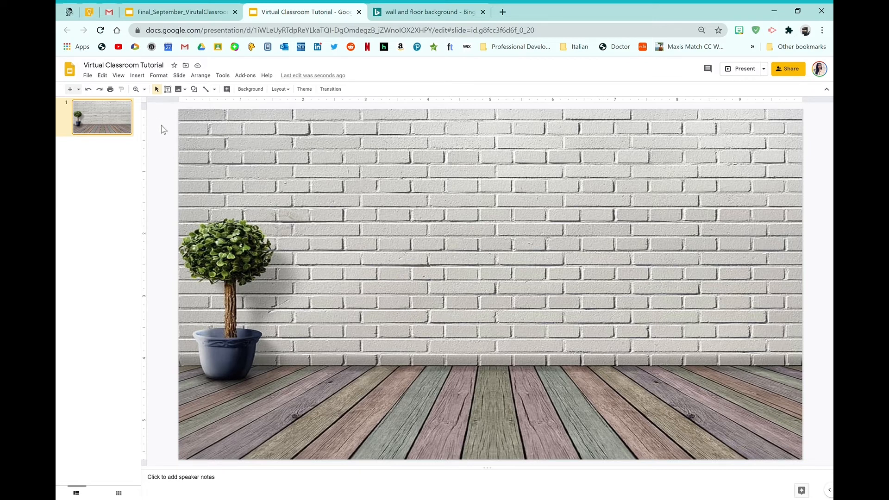
Search the web from within the presentation for "blackboard transparent" images.
left_click(137, 75)
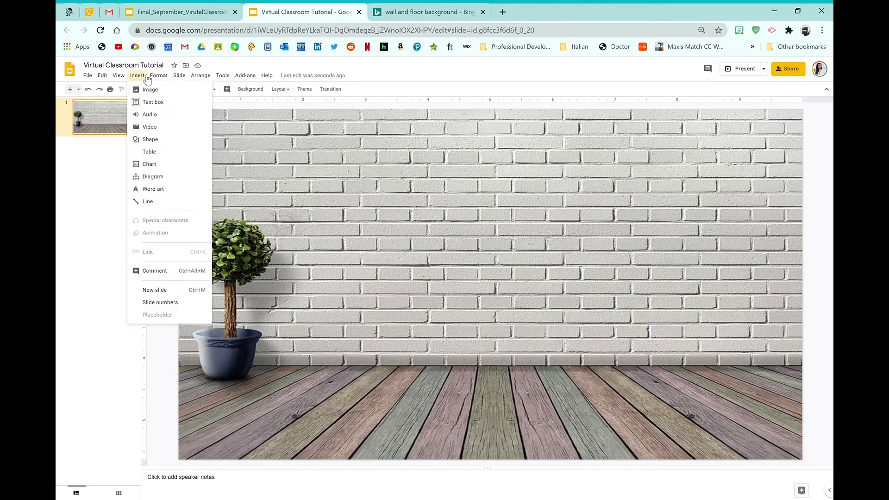
mouse_move(150, 90)
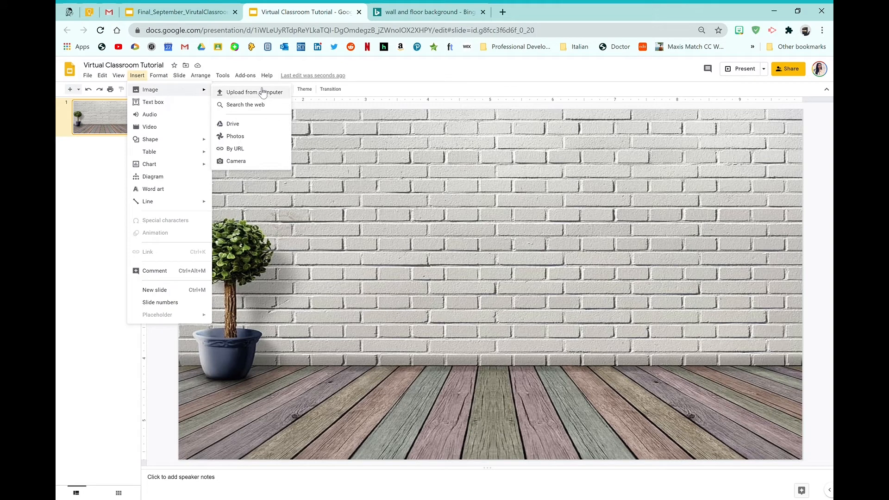
left_click(268, 105)
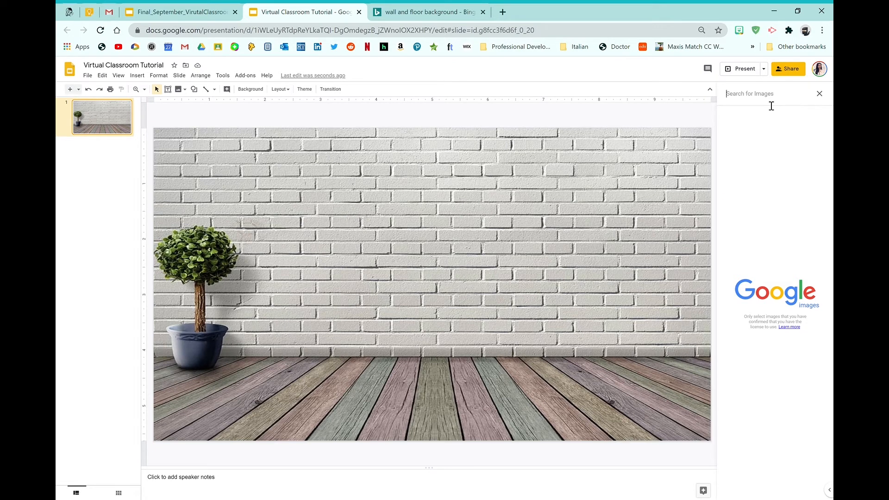
type("blackboard trans")
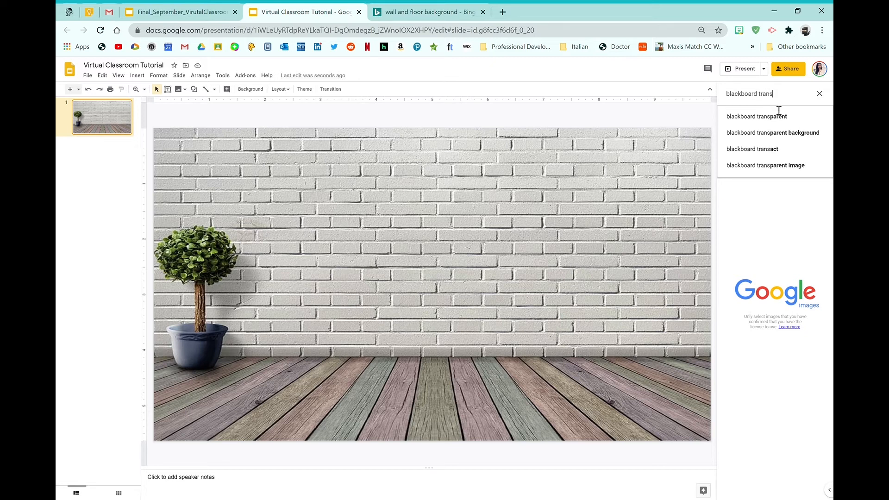
left_click(762, 118)
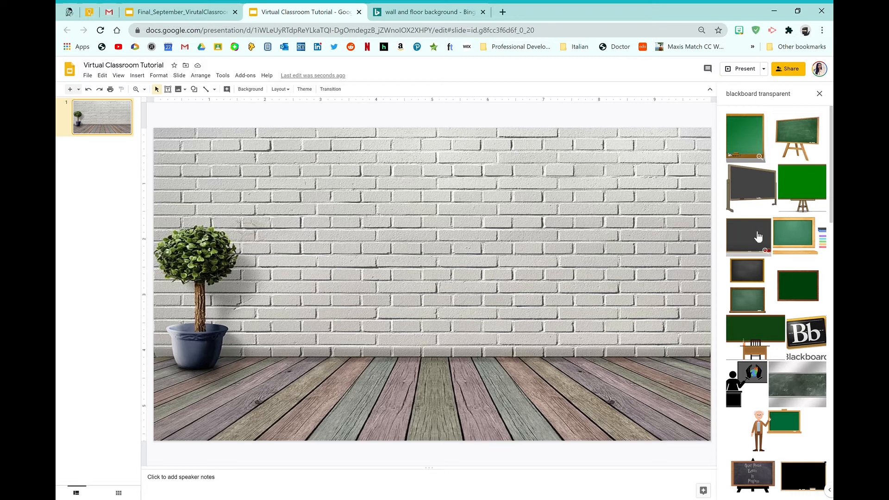
Find the dark green blackboard with a brown wooden frame in the image results and insert it on the slide.
scroll(760, 241, "down", 3)
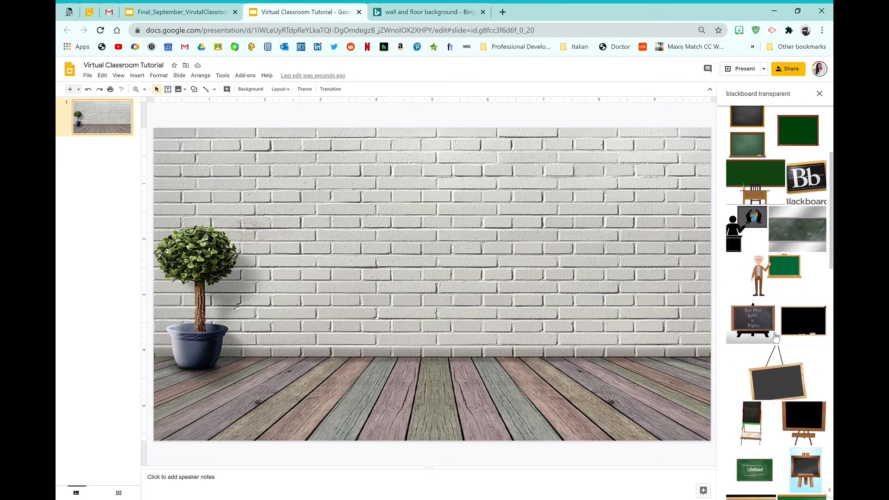
scroll(776, 271, "down", 1)
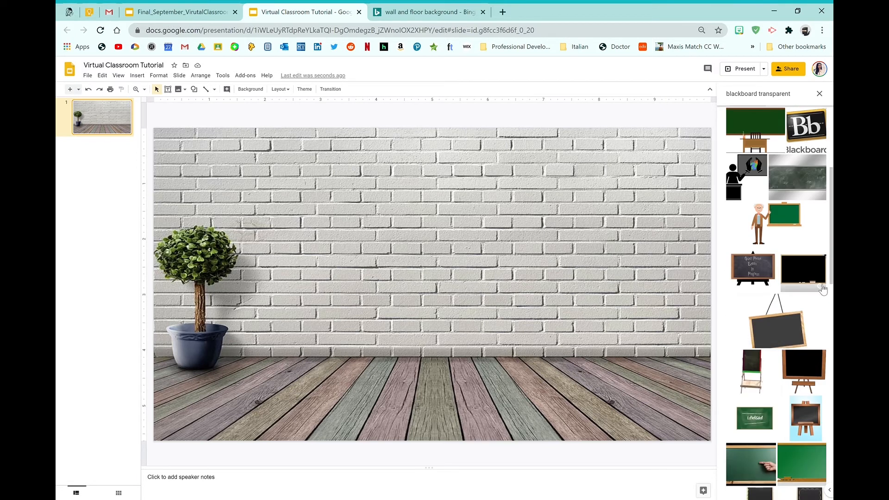
scroll(806, 382, "down", 4)
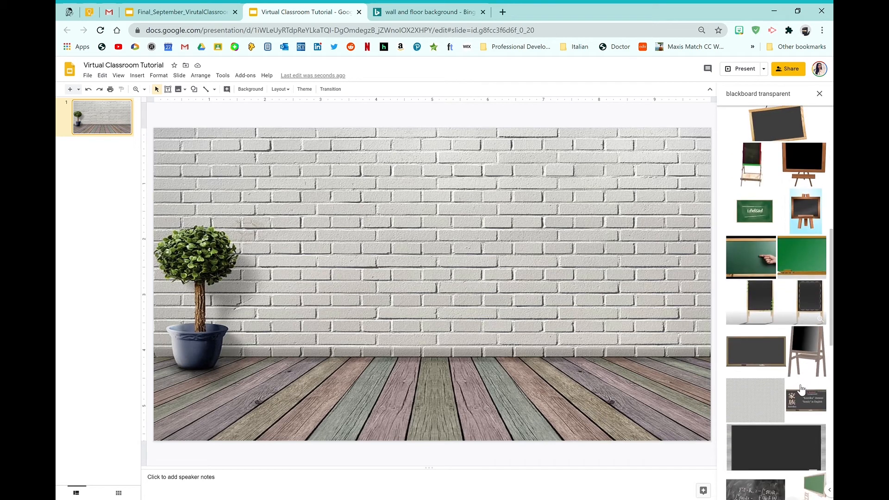
scroll(765, 324, "down", 5)
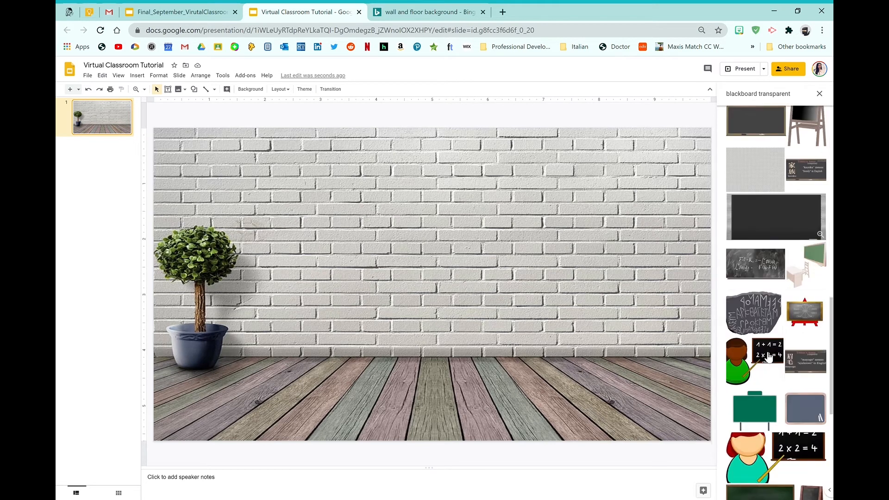
scroll(764, 278, "down", 3)
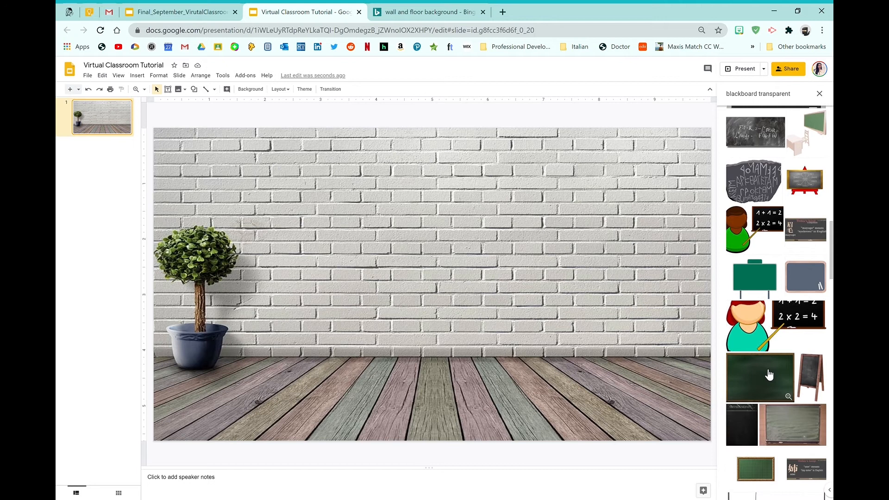
scroll(765, 374, "down", 3)
left_click(764, 288)
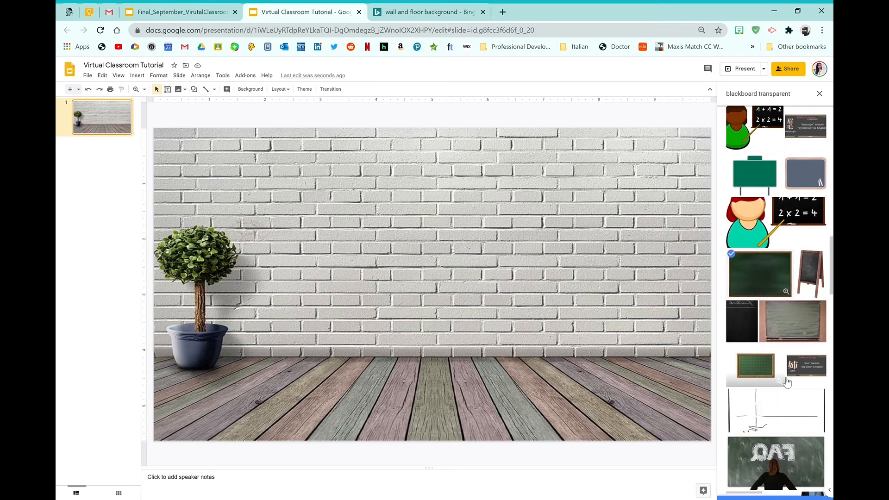
left_click(813, 491)
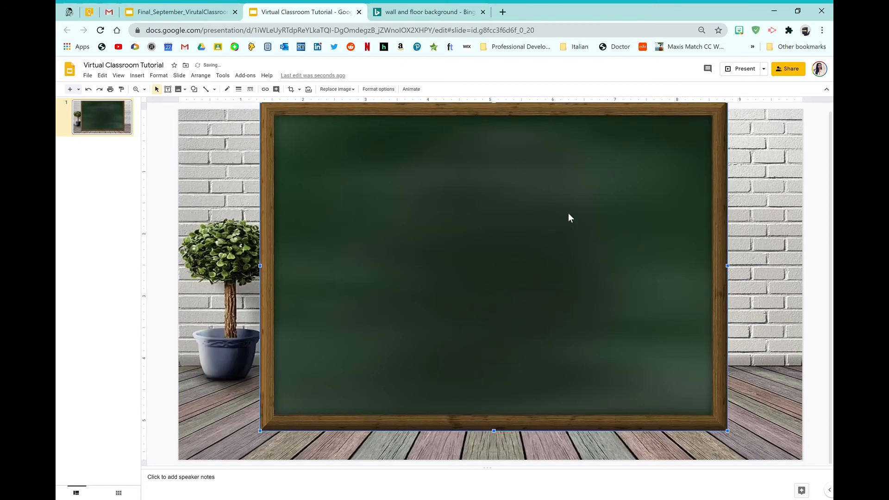
Shrink the blackboard, widen it slightly and center it on the upper part of the brick wall.
left_click_drag(730, 435, 519, 293)
left_click_drag(435, 202, 533, 222)
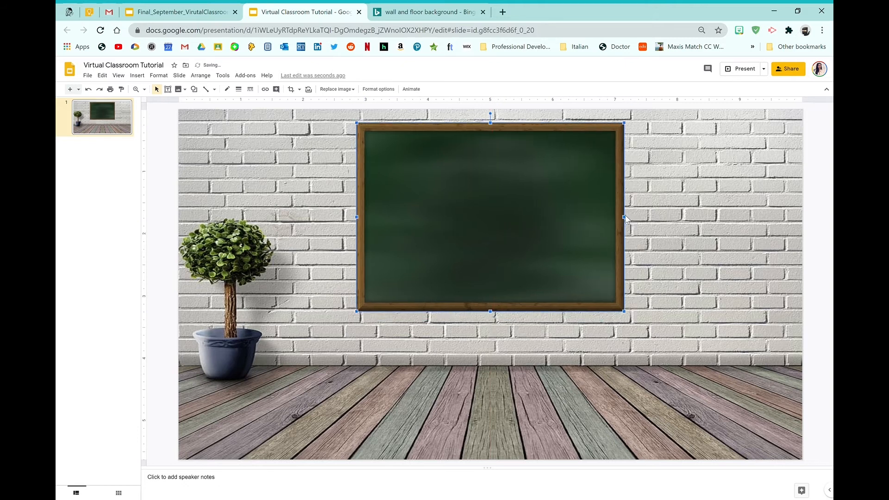
left_click_drag(627, 218, 666, 218)
left_click_drag(584, 218, 506, 205)
left_click(705, 234)
left_click(684, 241)
left_click(153, 164)
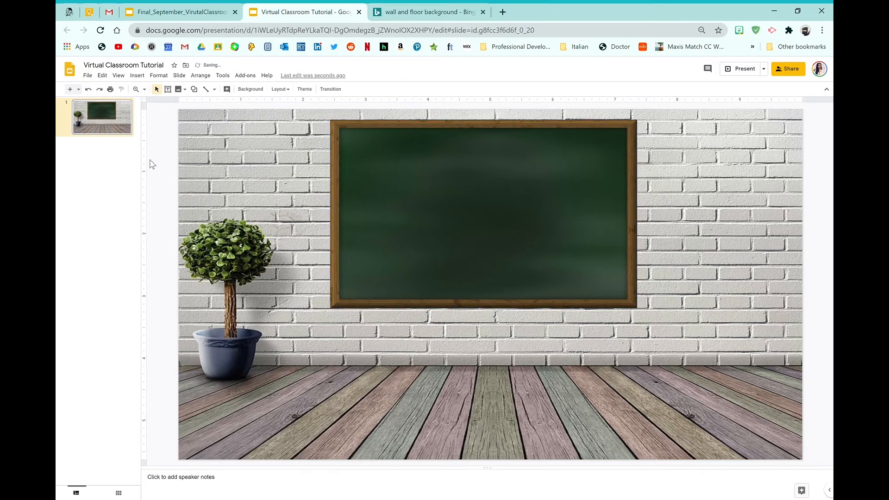
Search the web from within the presentation for "desk transparent" images.
left_click(137, 75)
mouse_move(157, 95)
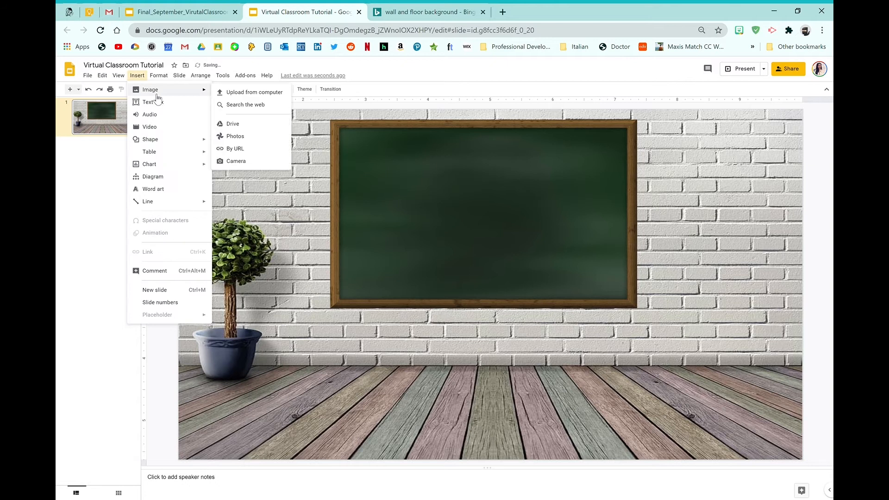
left_click(246, 105)
type("blackboard transparent")
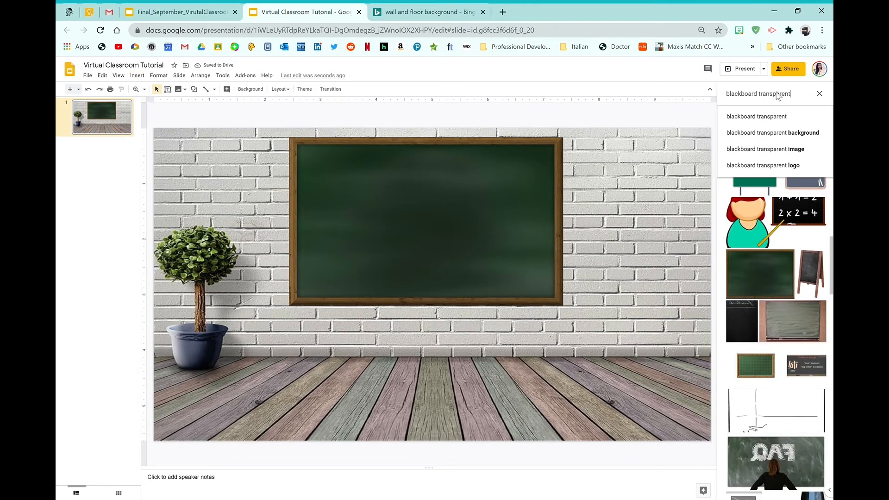
left_click_drag(809, 106, 701, 103)
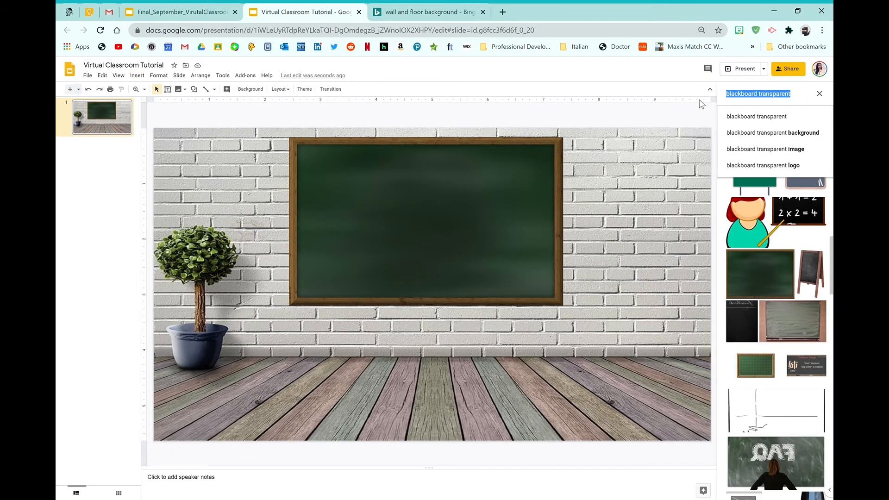
type("desk tran")
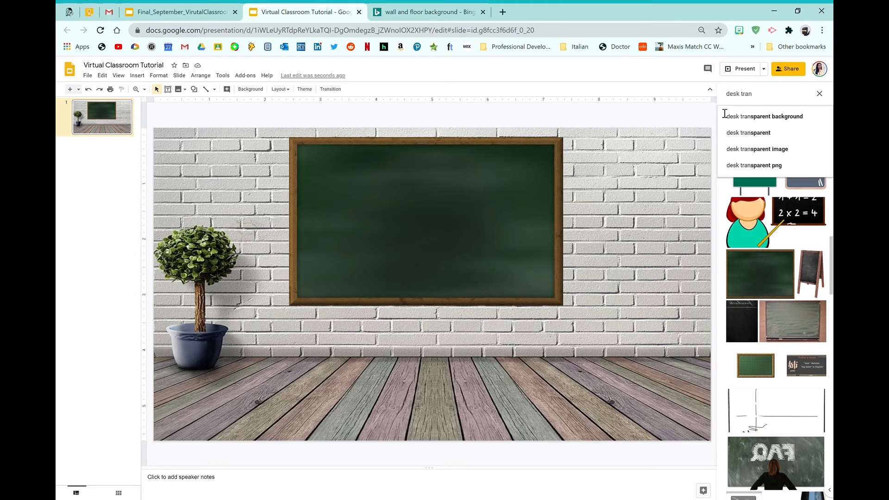
left_click(744, 134)
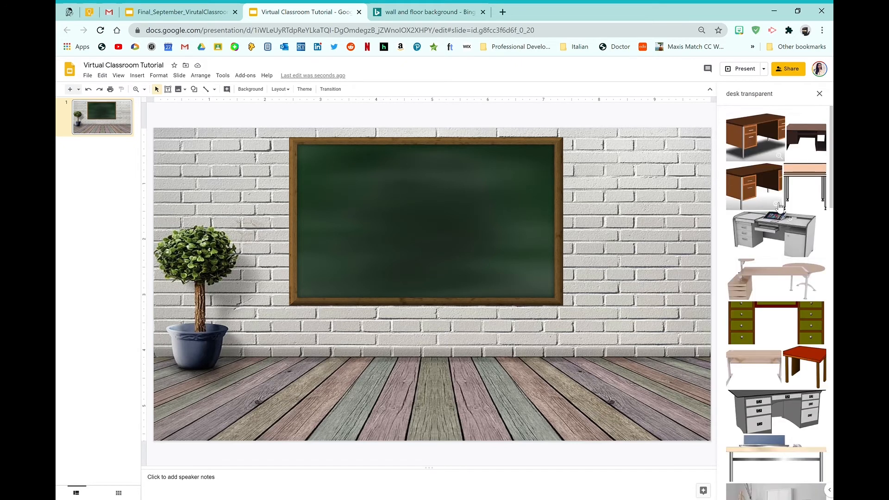
Find the plain light wooden table with four legs in the image results and insert it on the slide.
scroll(755, 250, "down", 1)
scroll(755, 250, "down", 7)
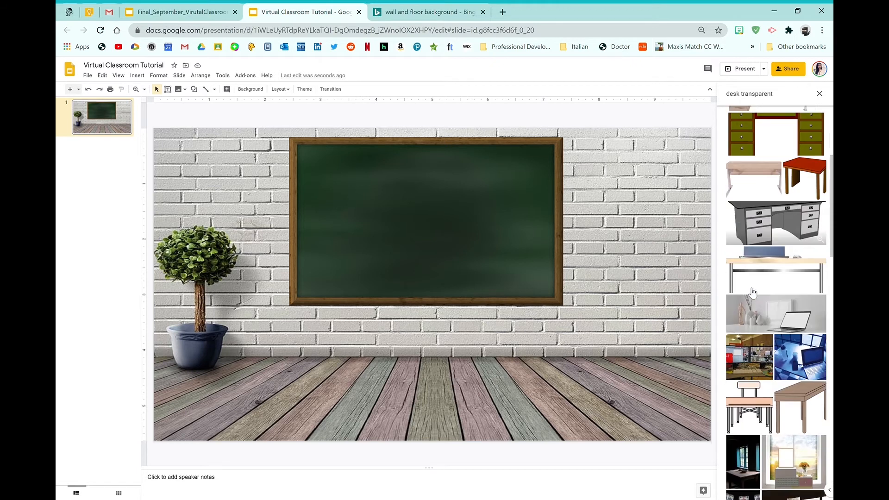
scroll(772, 339, "down", 10)
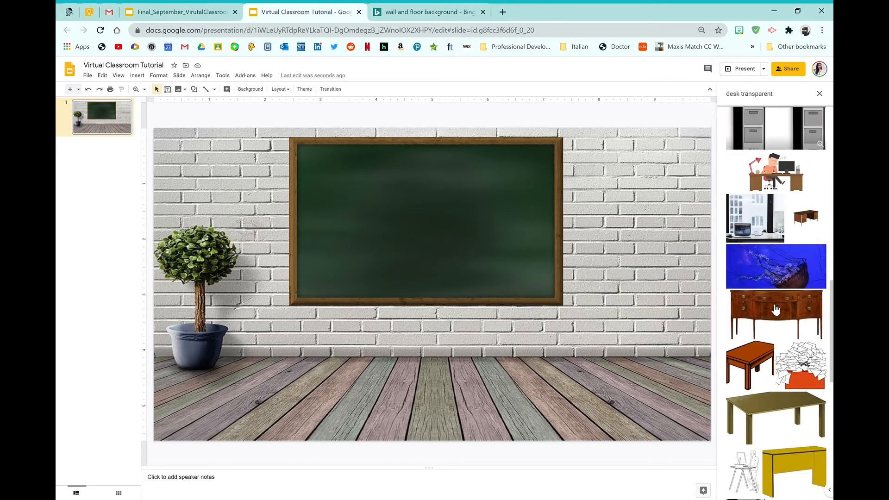
scroll(769, 326, "down", 3)
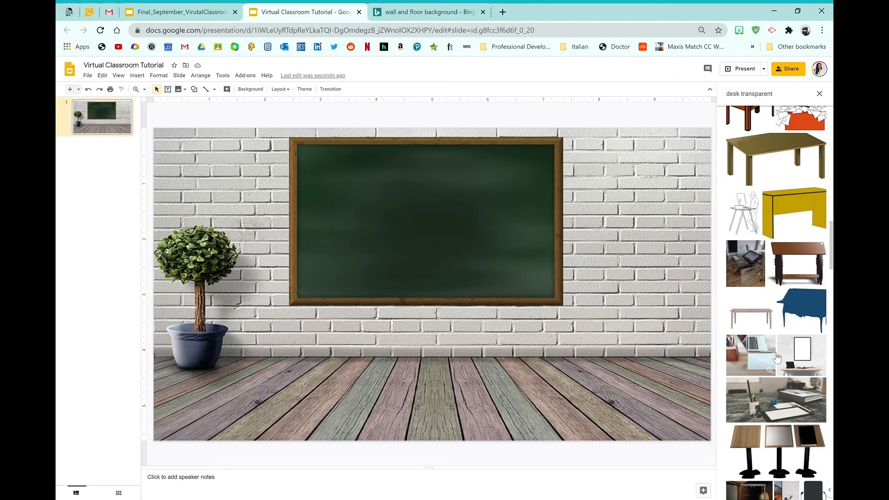
left_click(755, 314)
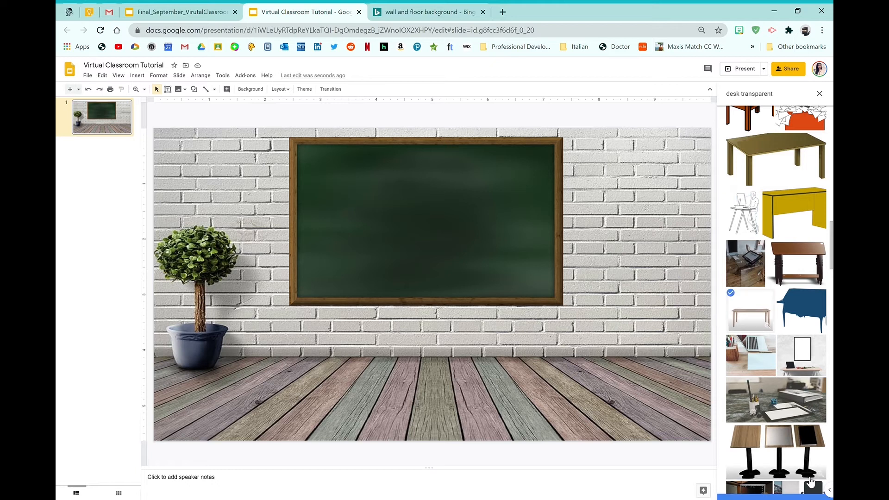
left_click(813, 490)
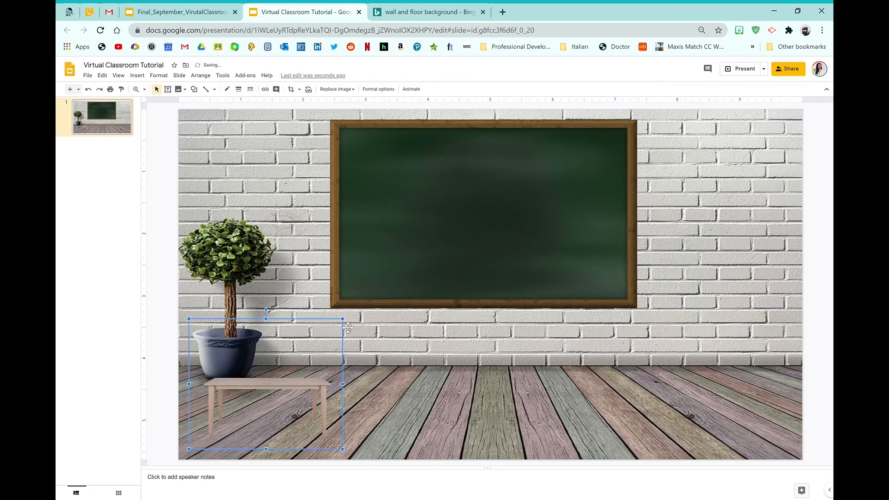
Enlarge the wooden table and place it on the floor at the slide's lower right, beside the blackboard.
left_click_drag(346, 325, 503, 177)
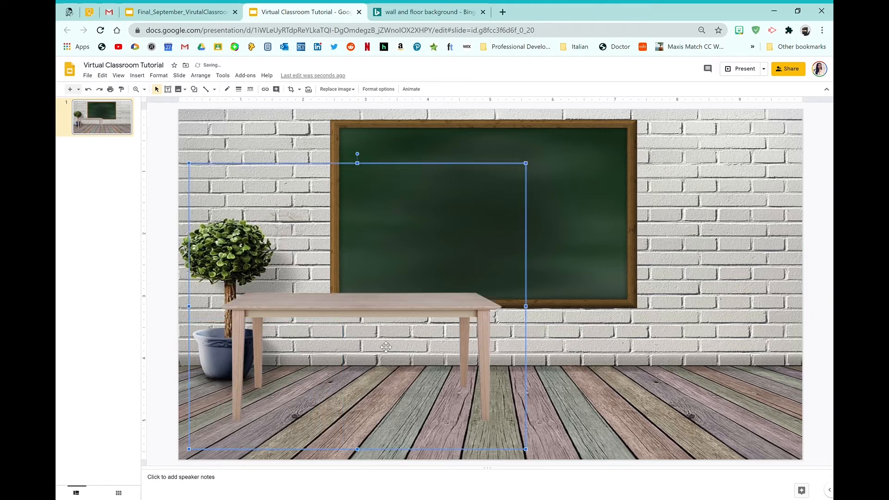
left_click_drag(357, 328, 345, 332)
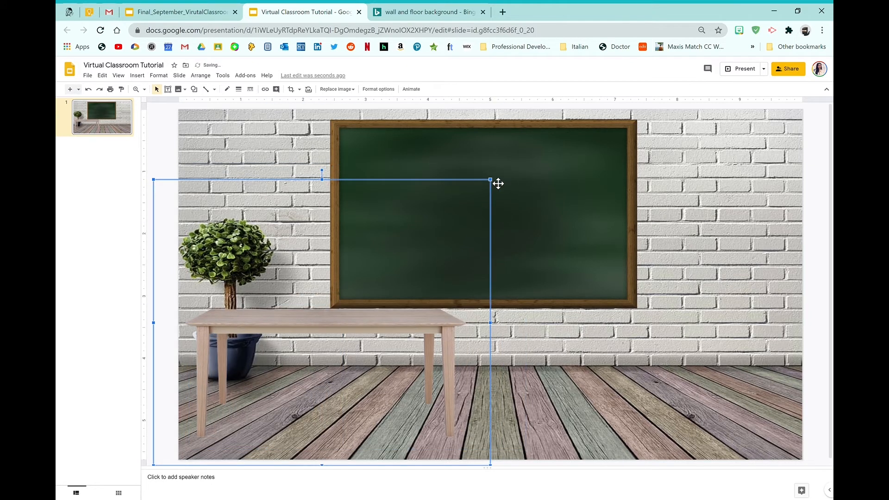
left_click_drag(491, 180, 464, 203)
left_click_drag(344, 328, 641, 343)
left_click_drag(789, 212, 741, 253)
left_click_drag(619, 373, 673, 346)
left_click_drag(793, 227, 824, 205)
left_click_drag(693, 329, 700, 330)
left_click(596, 278)
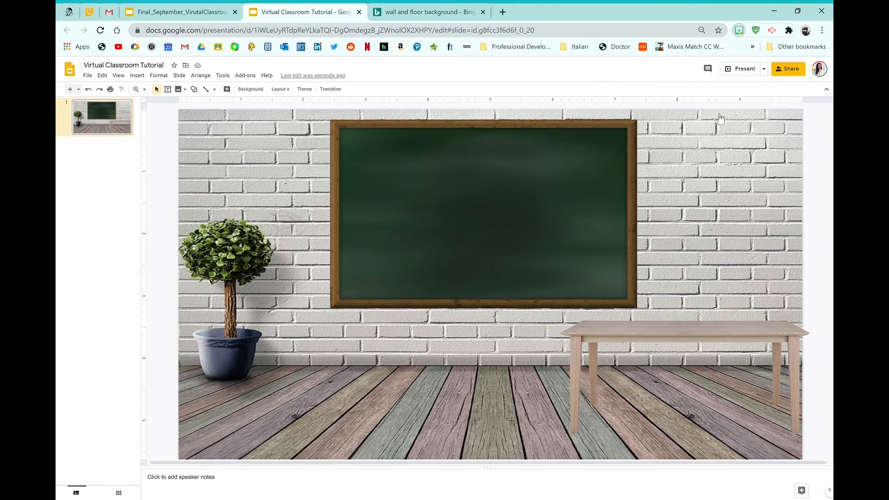
Add the Bitmoji carrying a stack of books, enlarge it and position it over the wooden table.
right_click(415, 366)
left_click(476, 228)
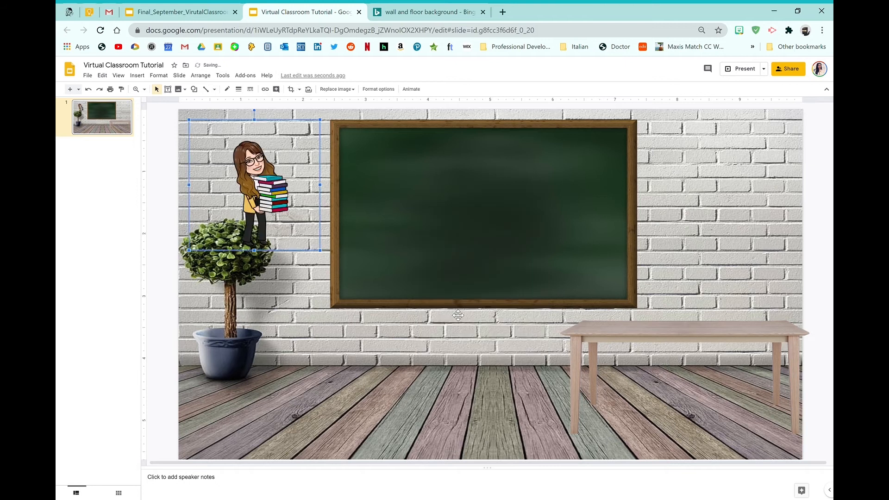
left_click_drag(262, 189, 347, 376)
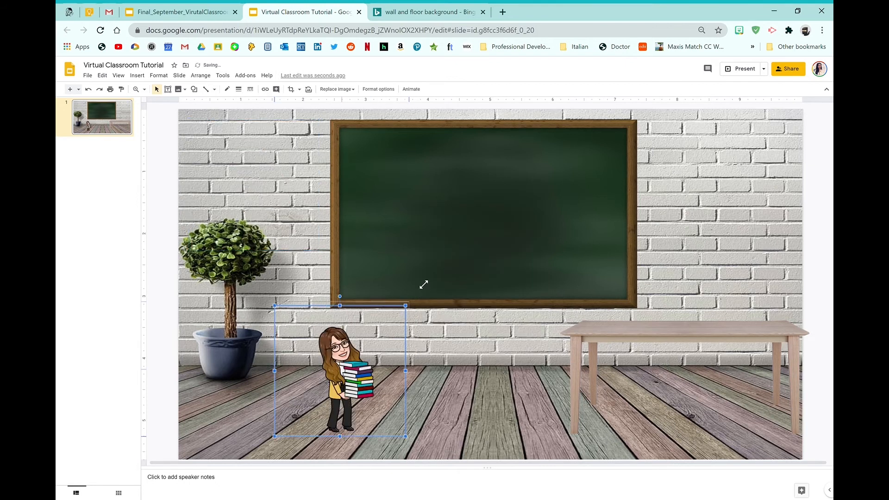
left_click_drag(415, 300, 521, 193)
left_click_drag(420, 324, 677, 318)
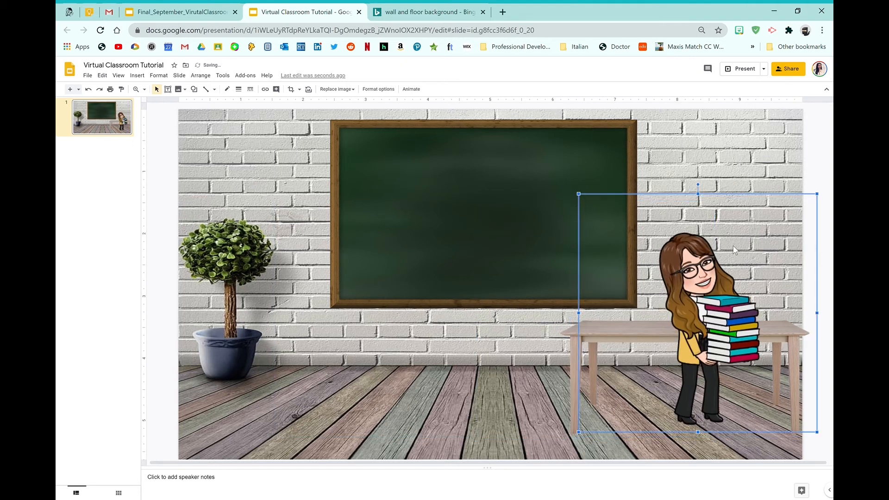
left_click_drag(579, 193, 545, 160)
Send the Bitmoji backward behind the wooden table, then shift the table up in front of it.
right_click(708, 274)
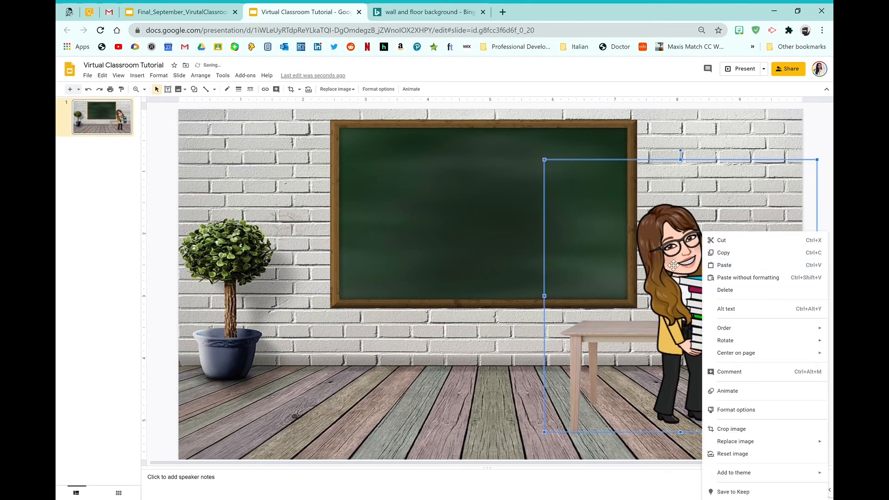
mouse_move(733, 333)
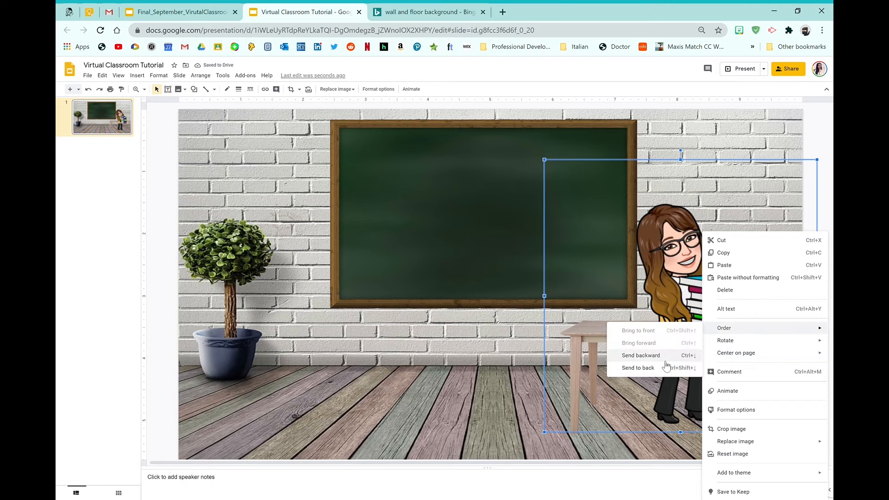
left_click(646, 358)
left_click_drag(695, 289, 712, 277)
left_click_drag(671, 317, 643, 331)
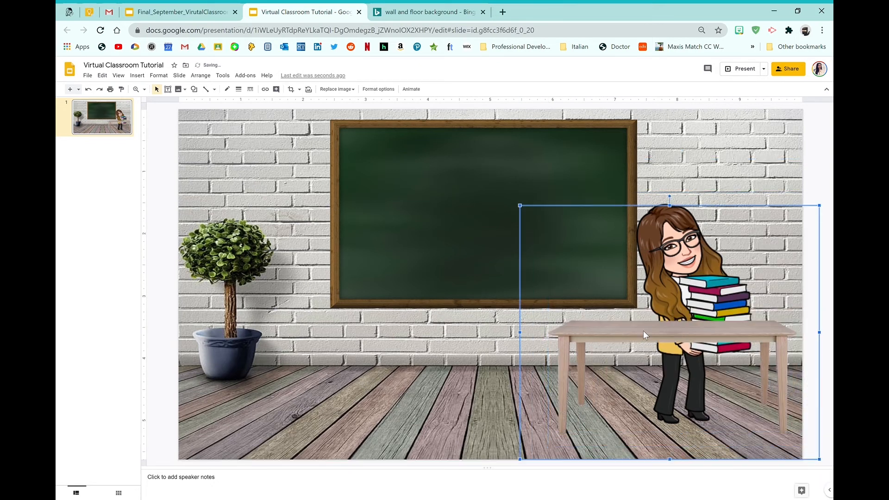
left_click_drag(686, 282, 700, 252)
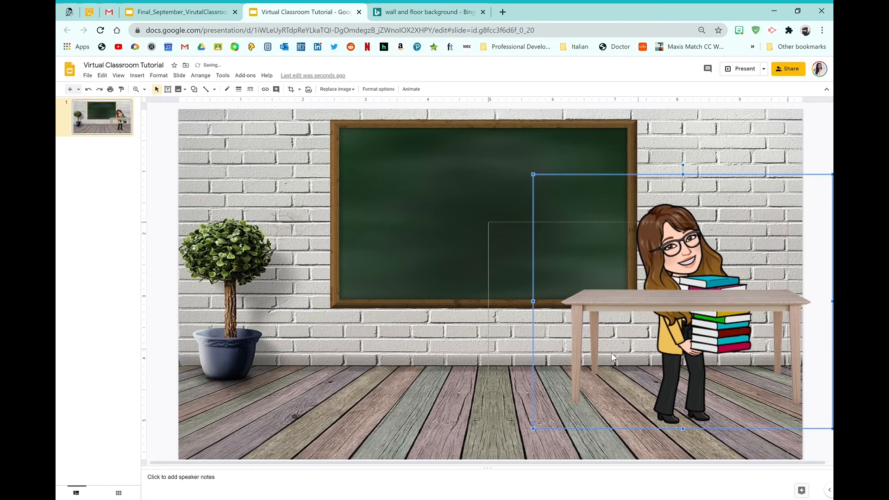